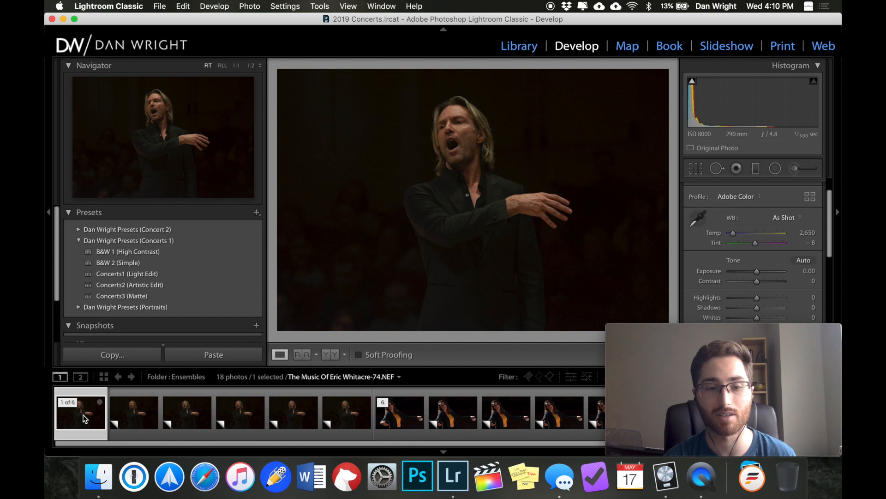
- Apply the Concerts3 (Matte) preset to the conductor photo's first virtual copy and raise its exposure to +1.05
{"action": "key", "text": "super+apostrophe"}
{"action": "left_click", "coordinate": [121, 296]}
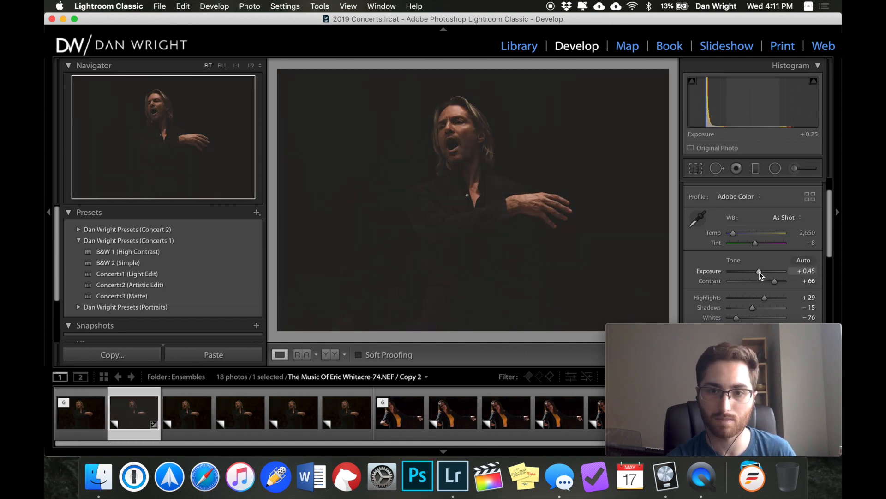
{"action": "left_click_drag", "start_coordinate": [760, 273], "coordinate": [765, 272]}
- Apply the Concerts2 (Artistic Edit) preset to the second conductor copy and Concerts1 (Light Edit) to the third
{"action": "left_click", "coordinate": [186, 411]}
{"action": "left_click", "coordinate": [154, 286]}
{"action": "key", "text": "Right"}
{"action": "left_click", "coordinate": [191, 275]}
- On the Light Edit copy, lower Blacks to −29 and set the white balance to Temp 2,500 and Tint −3
{"action": "scroll", "coordinate": [748, 306], "scroll_direction": "down", "scroll_amount": 3}
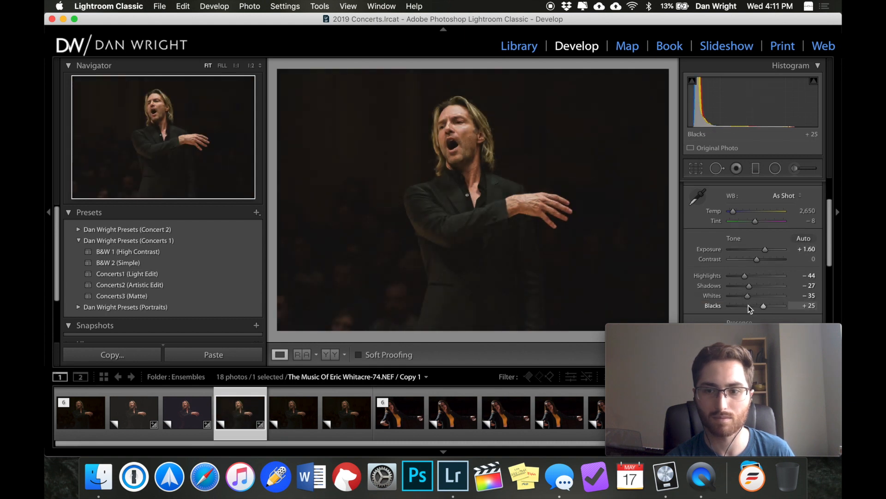
{"action": "left_click", "coordinate": [749, 306]}
{"action": "left_click", "coordinate": [808, 211]}
{"action": "type", "text": "2500"}
{"action": "key", "text": "Tab"}
{"action": "type", "text": "-3"}
{"action": "key", "text": "Return"}
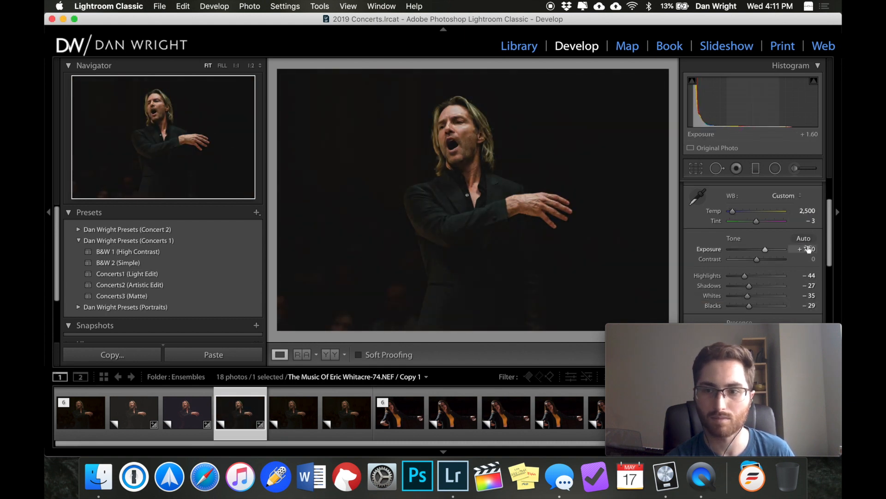
- Raise the exposure of the Light Edit copy to +1.80
{"action": "left_click", "coordinate": [807, 249]}
{"action": "key", "text": "Up"}
{"action": "key", "text": "Up"}
{"action": "key", "text": "Up"}
{"action": "key", "text": "Return"}
- Apply the B&W 2 (Simple) preset to the fourth conductor copy and raise its exposure to +1.30
{"action": "left_click", "coordinate": [283, 419]}
{"action": "left_click", "coordinate": [194, 265]}
{"action": "left_click", "coordinate": [808, 249]}
{"action": "key", "text": "Up"}
{"action": "key", "text": "Up"}
{"action": "key", "text": "Up"}
{"action": "key", "text": "Up"}
{"action": "key", "text": "Up"}
{"action": "key", "text": "Up"}
{"action": "key", "text": "Up"}
{"action": "key", "text": "Up"}
{"action": "key", "text": "Up"}
{"action": "key", "text": "Up"}
{"action": "key", "text": "Up"}
{"action": "key", "text": "Up"}
{"action": "key", "text": "Up"}
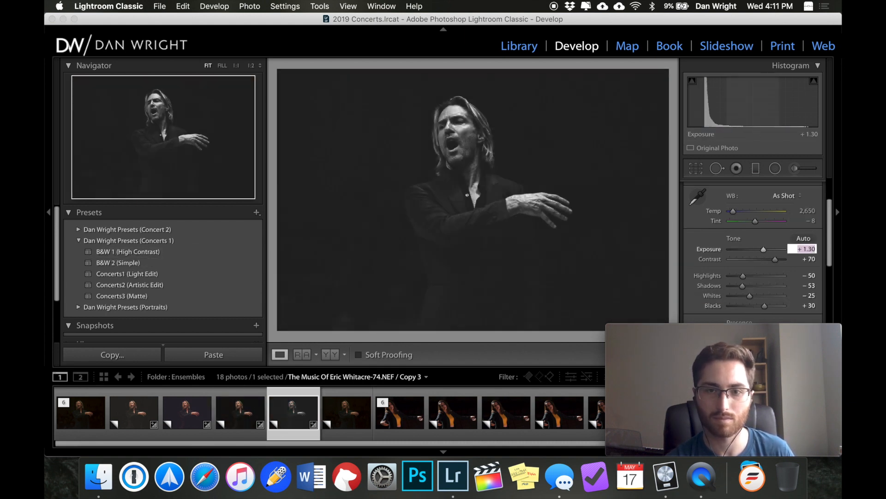
- Set the B&W 2 (Simple) copy's Exposure to +0.80 and Highlights to +25
{"action": "left_click", "coordinate": [756, 250]}
{"action": "left_click", "coordinate": [764, 276]}
{"action": "left_click", "coordinate": [761, 249]}
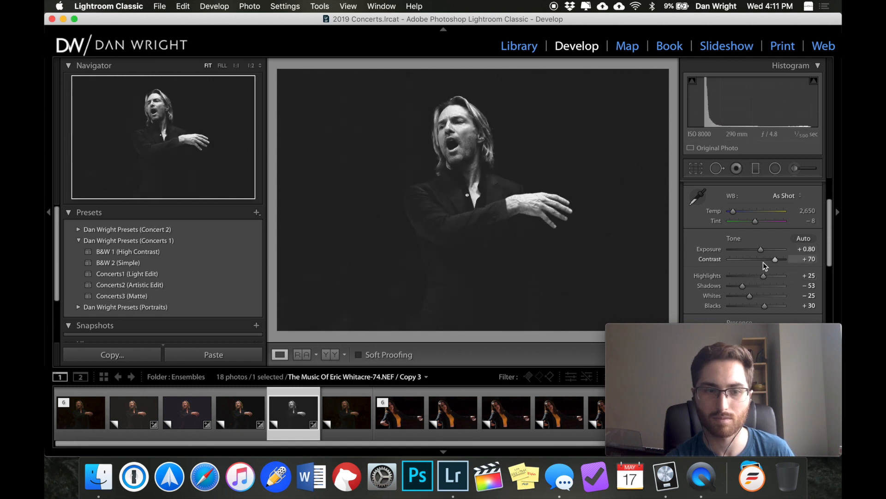
- Apply the B&W 1 (High Contrast) preset to the last conductor copy and compare it with the previous copy
{"action": "key", "text": "Right"}
{"action": "left_click", "coordinate": [219, 253]}
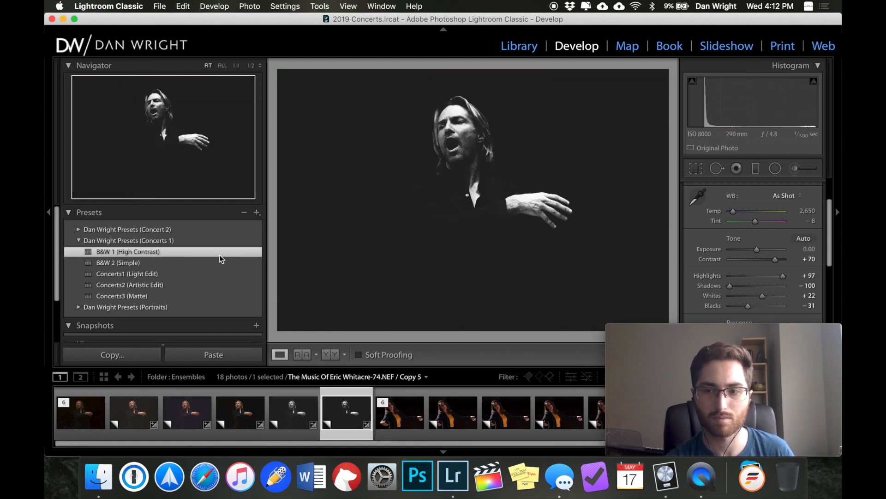
{"action": "key", "text": "Left"}
{"action": "key", "text": "Right"}
- Set the high-contrast copy's Exposure to +0.20, Shadows to +9 and Highlights to +96
{"action": "left_click", "coordinate": [808, 249]}
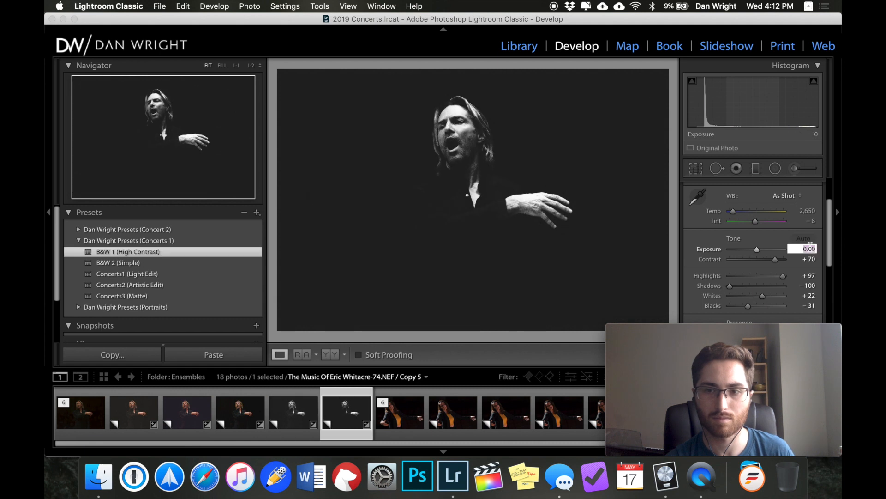
{"action": "key", "text": "Up"}
{"action": "key", "text": "Up"}
{"action": "left_click_drag", "start_coordinate": [748, 286], "coordinate": [759, 286]}
{"action": "left_click_drag", "start_coordinate": [766, 276], "coordinate": [783, 277]}
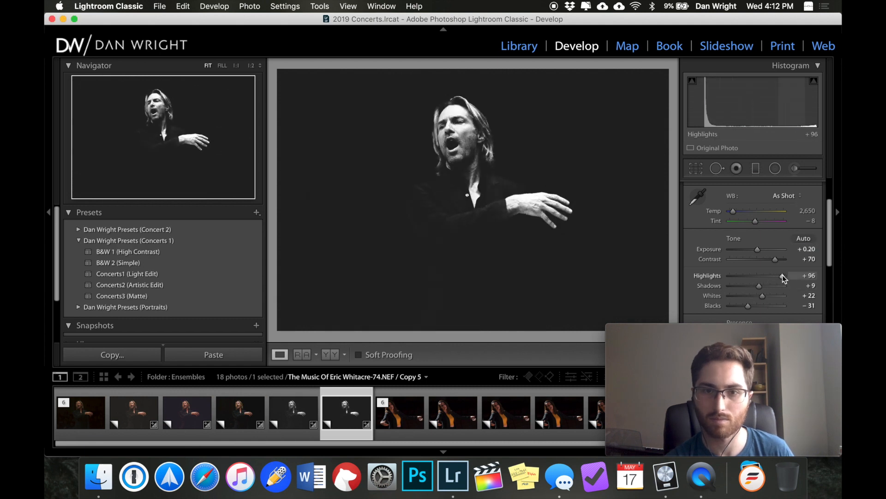
- Select all six versions of the conductor photo and crop them together tighter around the conductor, keeping the original aspect ratio
{"action": "left_click", "coordinate": [76, 417]}
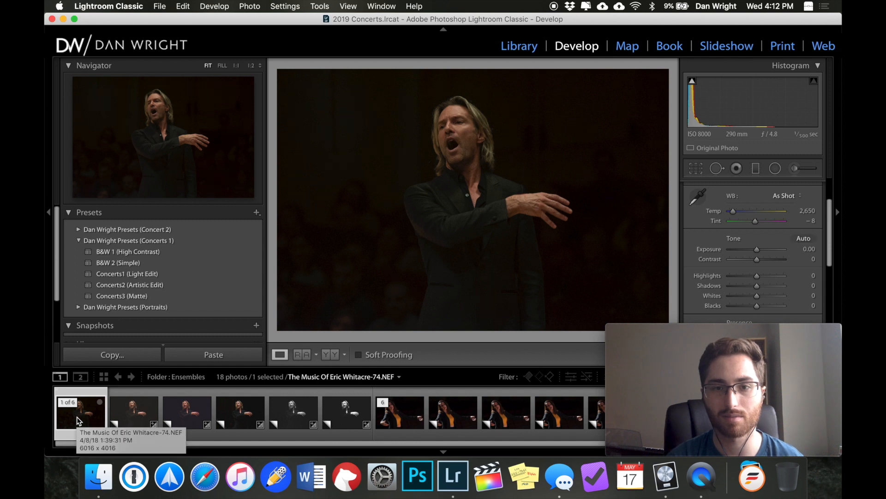
{"action": "left_click", "coordinate": [343, 420], "text": "shift"}
{"action": "left_click", "coordinate": [697, 168]}
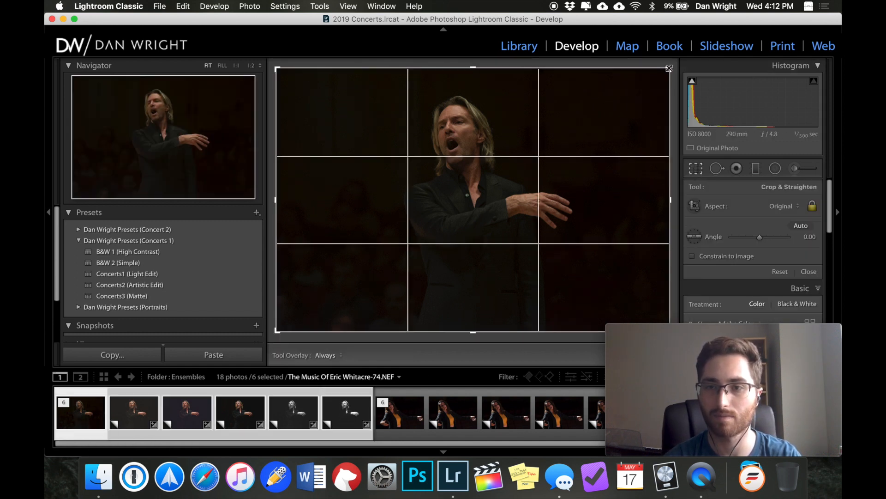
{"action": "left_click_drag", "start_coordinate": [668, 69], "coordinate": [656, 81]}
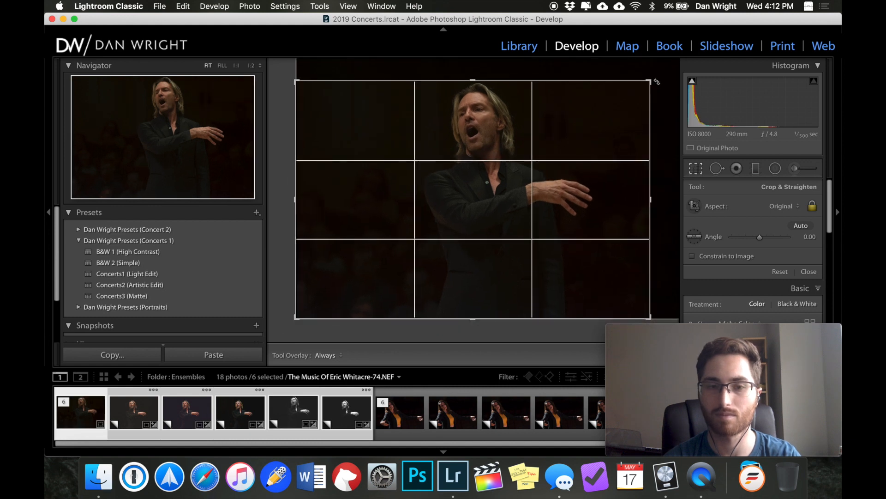
{"action": "left_click_drag", "start_coordinate": [580, 182], "coordinate": [579, 207]}
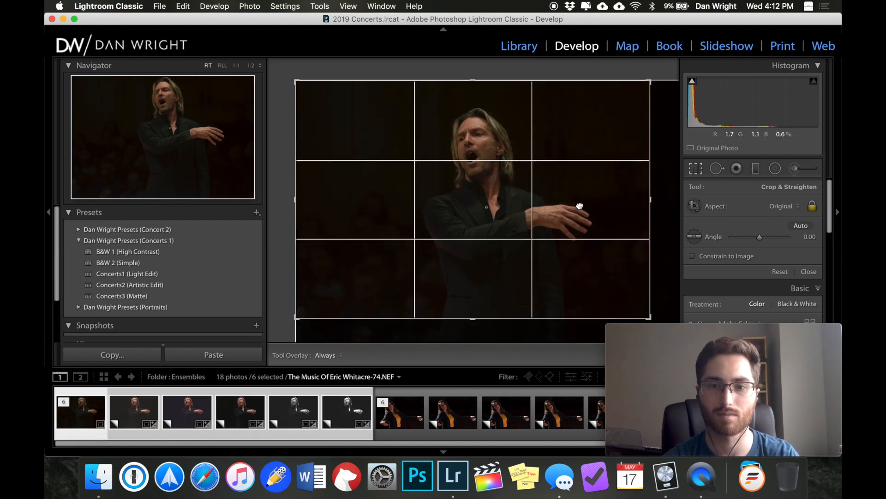
{"action": "left_click_drag", "start_coordinate": [650, 82], "coordinate": [634, 94]}
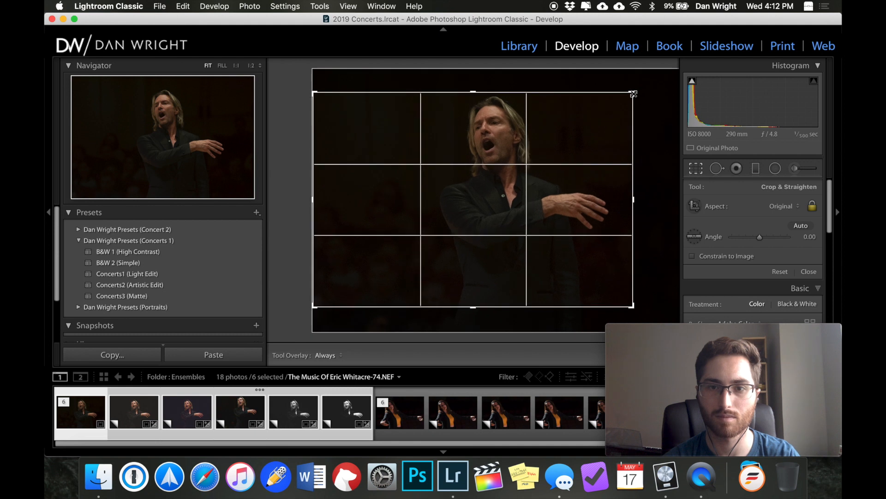
{"action": "key", "text": "Return"}
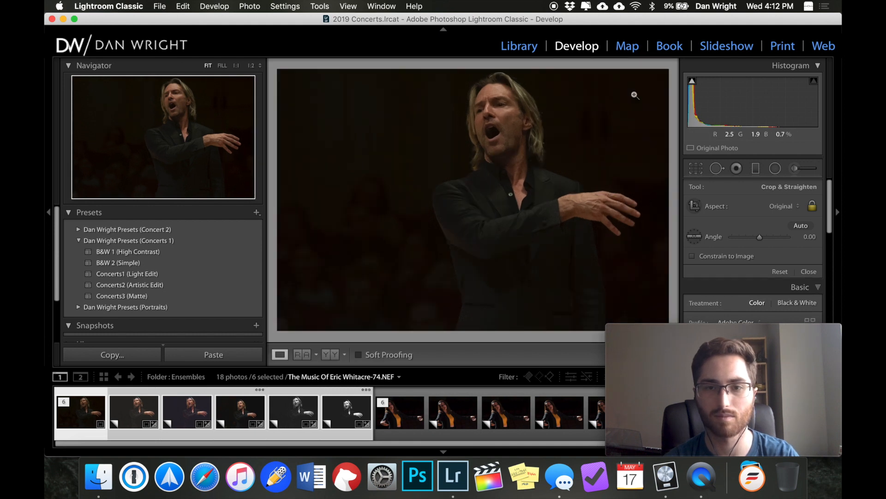
- Compare the original conductor photo with its five edited copies one by one, then recheck the Light Edit and both black-and-white versions
{"action": "left_click", "coordinate": [86, 421], "text": "super"}
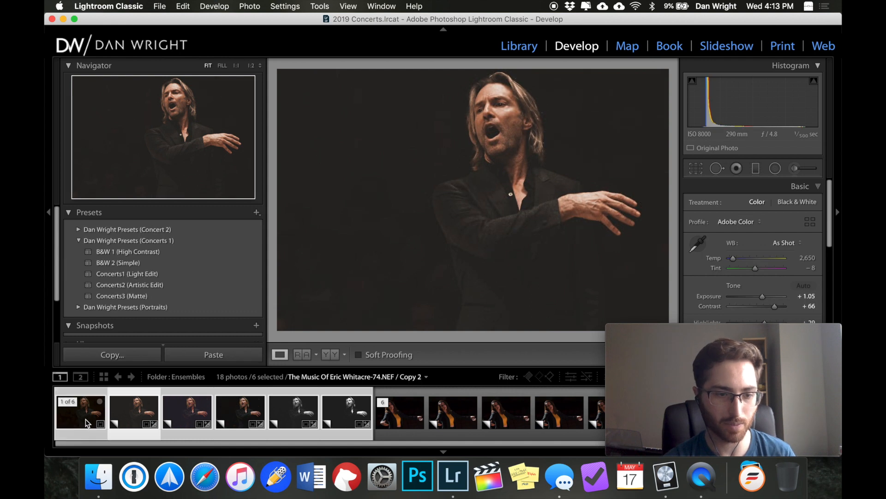
{"action": "left_click", "coordinate": [85, 419]}
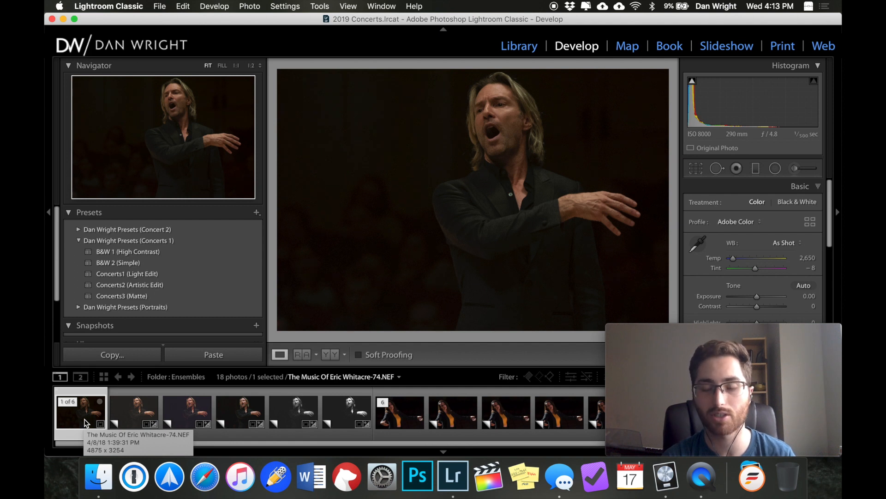
{"action": "key", "text": "Right"}
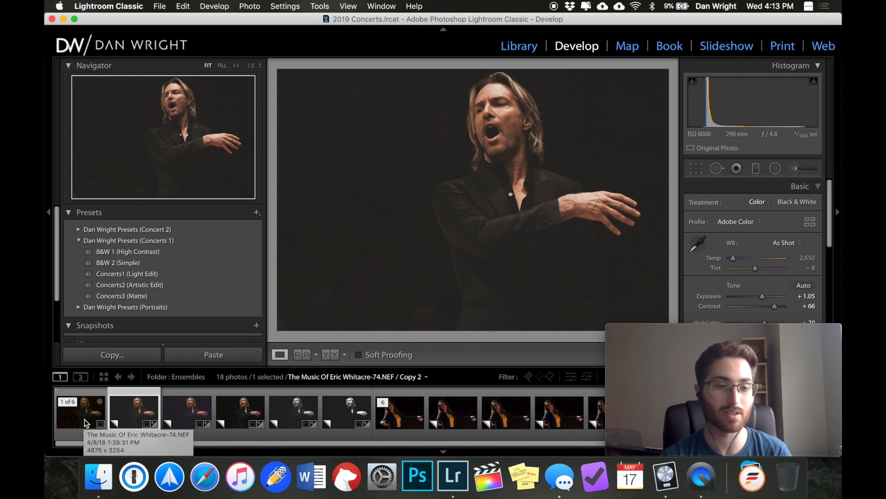
{"action": "key", "text": "Right"}
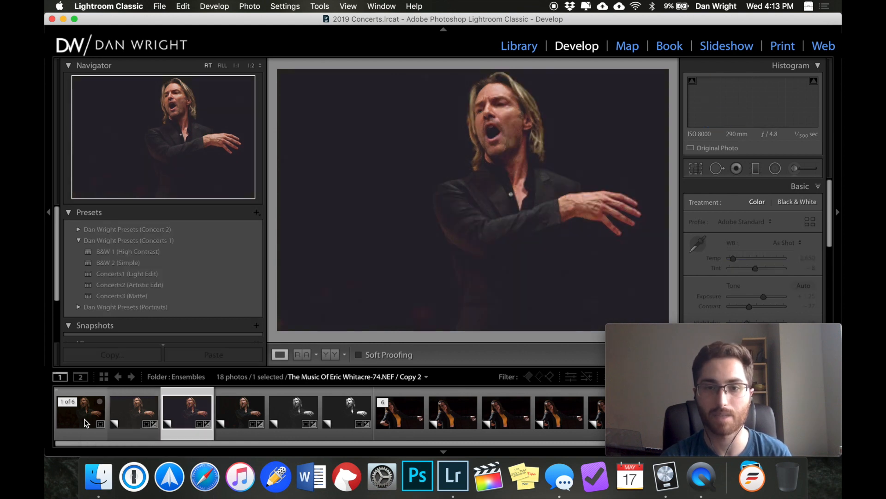
{"action": "key", "text": "Right"}
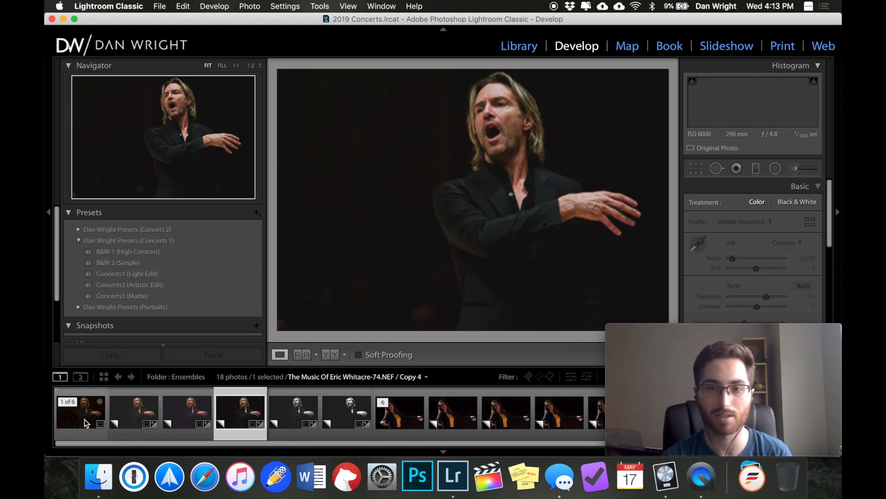
{"action": "key", "text": "Right"}
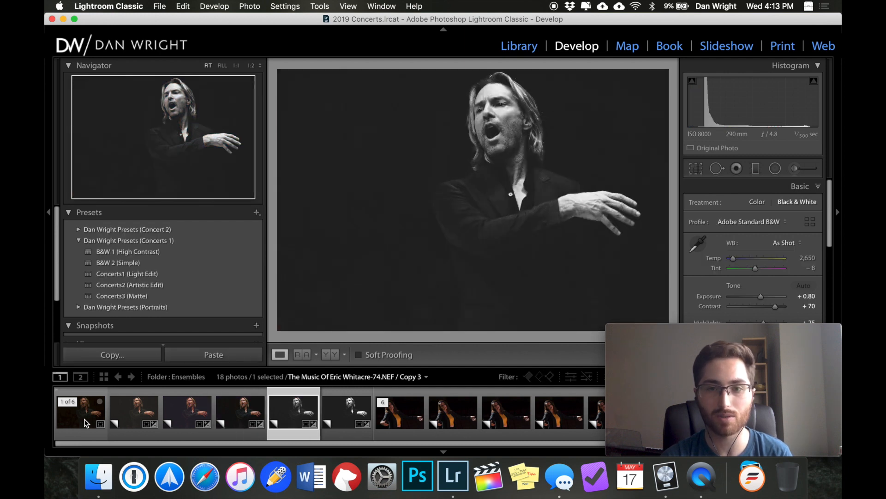
{"action": "key", "text": "Right"}
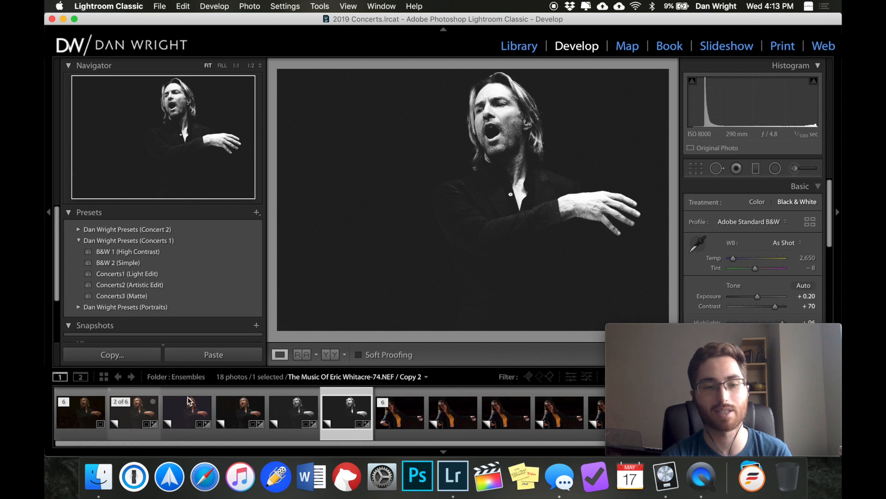
{"action": "left_click", "coordinate": [247, 415]}
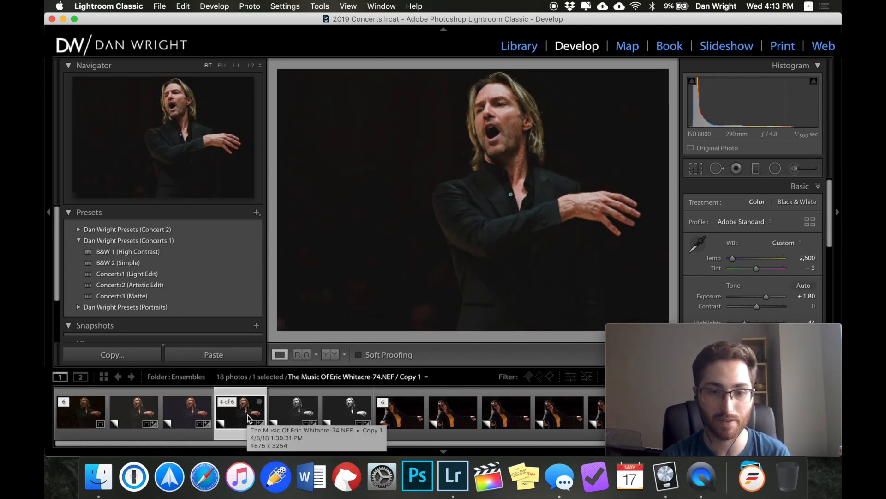
{"action": "left_click", "coordinate": [292, 422]}
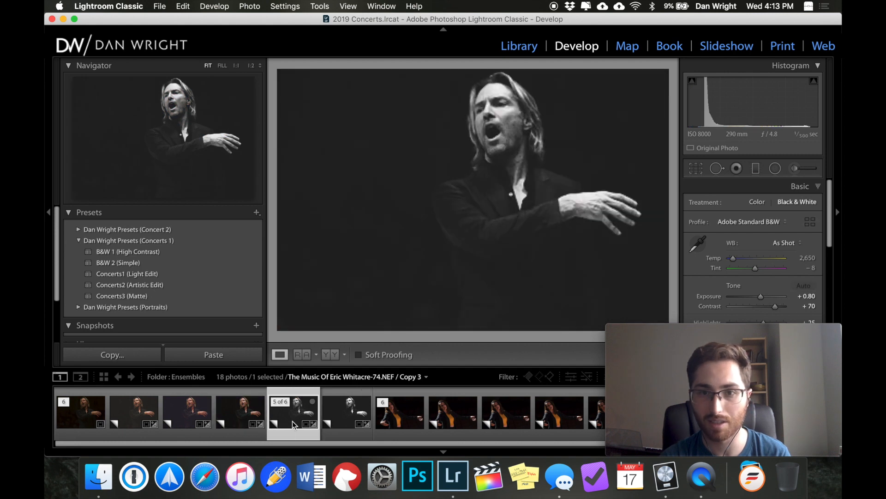
{"action": "key", "text": "Right"}
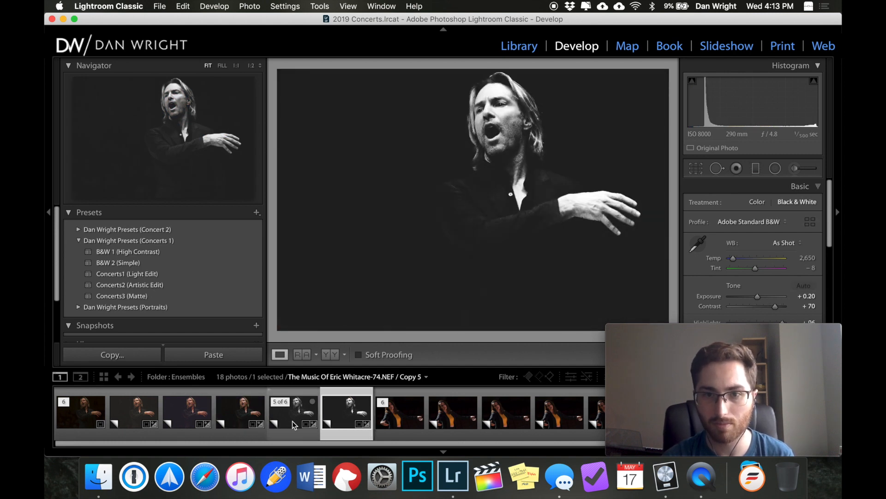
{"action": "key", "text": "Left"}
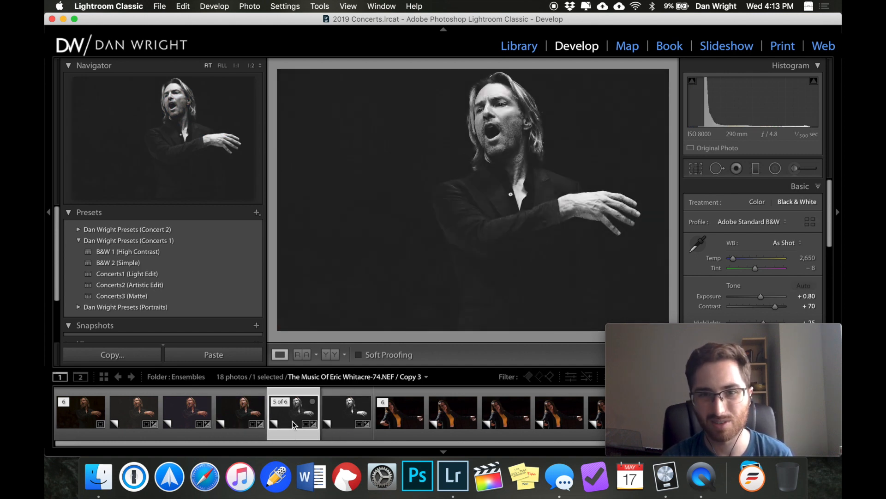
{"action": "key", "text": "Right"}
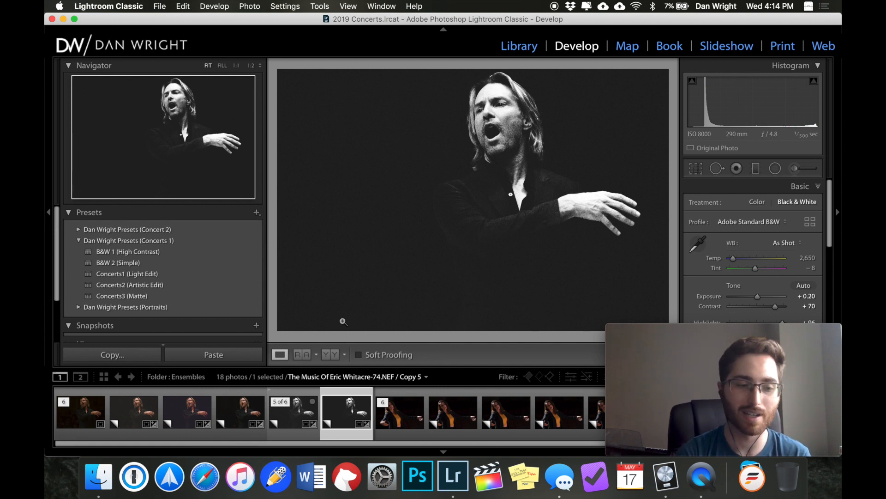
- Collapse the conductor photo's stack and select the original photo of the woman in the yellow top
{"action": "left_click", "coordinate": [88, 409]}
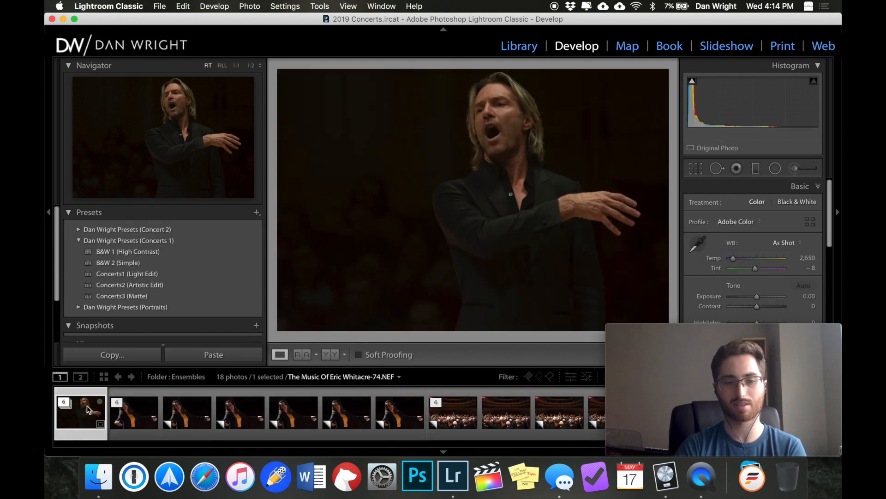
{"action": "left_click", "coordinate": [138, 421]}
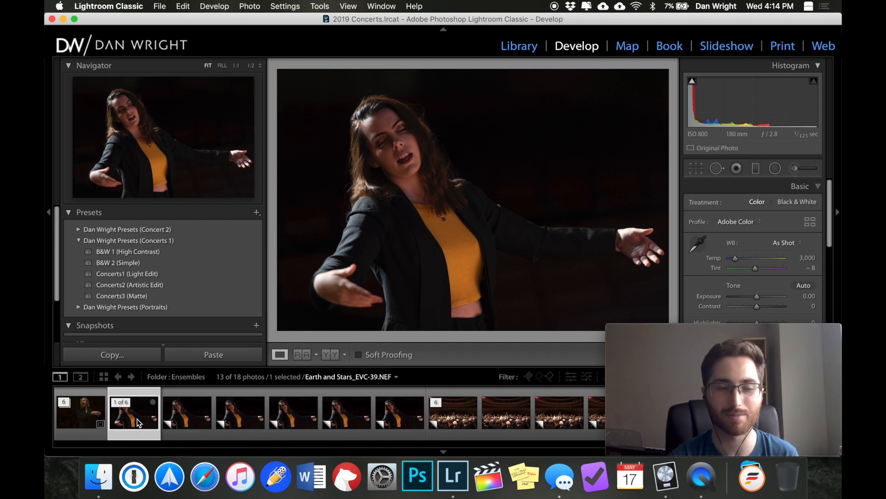
- Apply the Concerts3 (Matte) preset to the woman photo's first virtual copy and set its exposure to +0.55
{"action": "left_click", "coordinate": [181, 414]}
{"action": "left_click", "coordinate": [175, 296]}
{"action": "left_click_drag", "start_coordinate": [757, 295], "coordinate": [761, 295]}
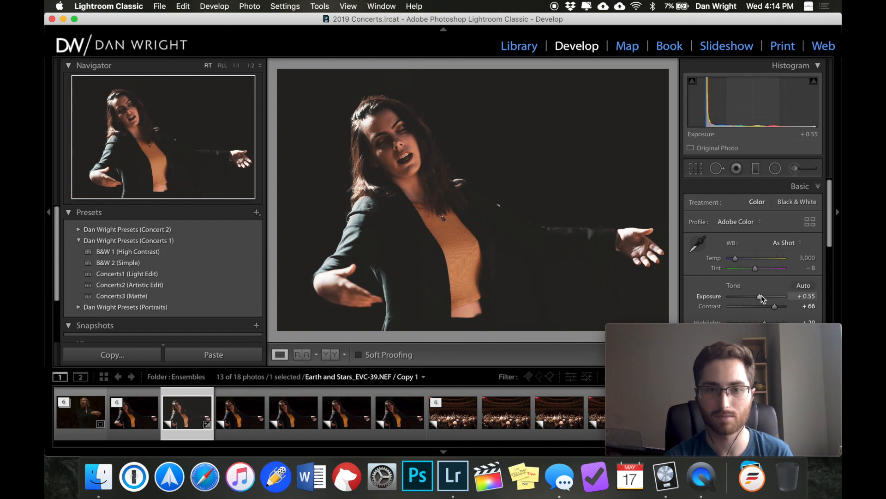
- Draw a graduated filter inward from the photo's left edge on the matte copy and lower its Highlights
{"action": "left_click", "coordinate": [756, 169]}
{"action": "left_click_drag", "start_coordinate": [280, 201], "coordinate": [425, 201]}
{"action": "left_click_drag", "start_coordinate": [758, 262], "coordinate": [744, 262]}
- Apply the Concerts2 (Artistic Edit) preset to the woman photo's second copy and set Exposure to +1.45, Temp to 2,851 and Tint to −43
{"action": "left_click", "coordinate": [238, 412]}
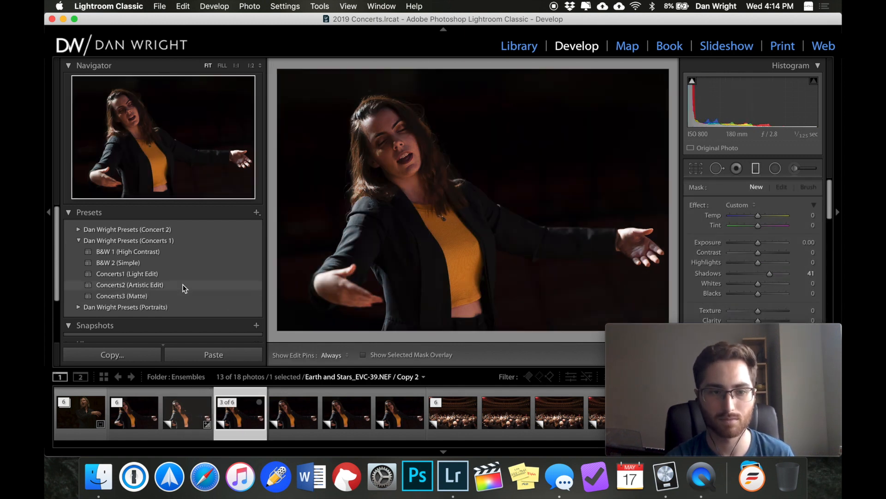
{"action": "left_click", "coordinate": [183, 285]}
{"action": "left_click", "coordinate": [755, 170]}
{"action": "left_click_drag", "start_coordinate": [761, 296], "coordinate": [734, 259]}
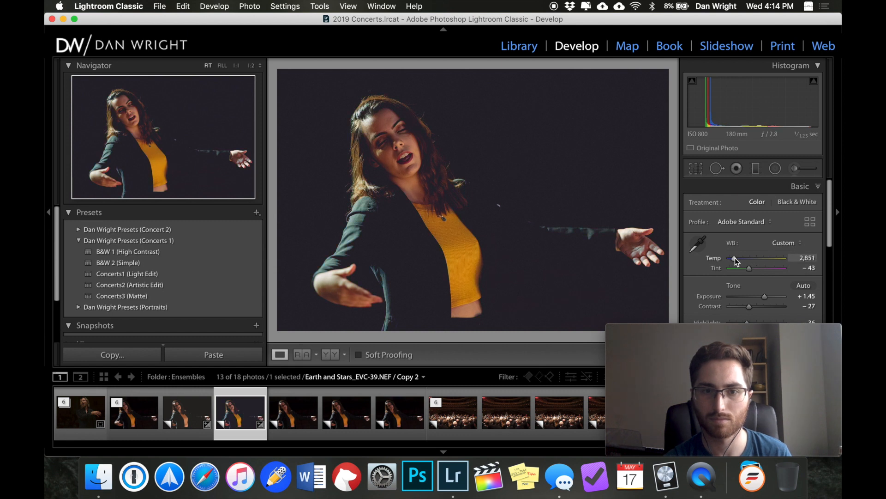
- Apply the Concerts1 (Light Edit) preset to the woman photo's third copy and adjust its exposure
{"action": "key", "text": "Right"}
{"action": "left_click", "coordinate": [183, 274]}
{"action": "left_click_drag", "start_coordinate": [761, 297], "coordinate": [759, 307]}
- Apply the B&W 2 (Simple) preset to the woman photo's fourth copy, with Exposure at +0.95 and Highlights at +7
{"action": "key", "text": "Right"}
{"action": "left_click", "coordinate": [182, 253]}
{"action": "left_click", "coordinate": [176, 262]}
{"action": "scroll", "coordinate": [763, 297], "scroll_direction": "down", "scroll_amount": 2}
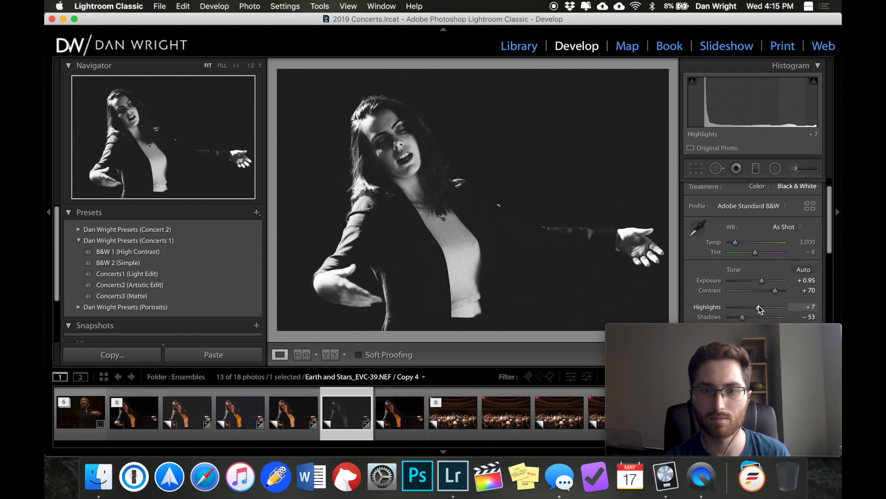
- Apply the B&W 1 (High Contrast) preset to the woman photo's last copy
{"action": "key", "text": "Right"}
{"action": "left_click", "coordinate": [203, 252]}
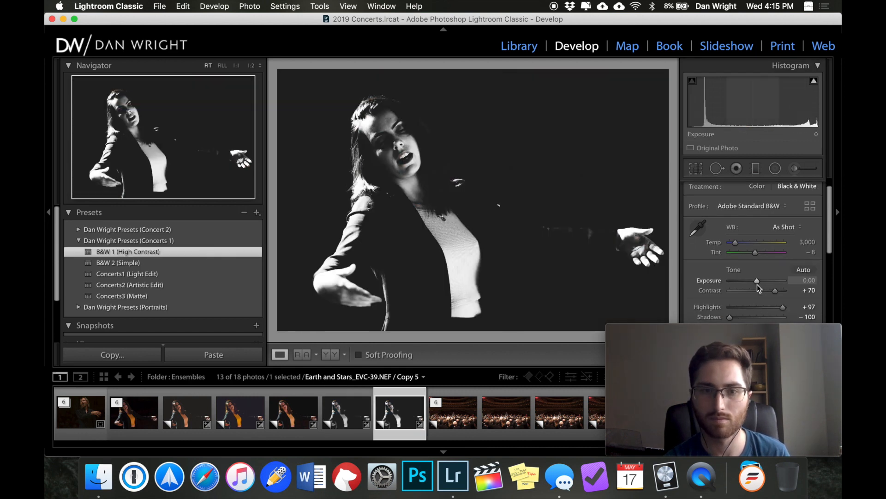
{"action": "key", "text": "k"}
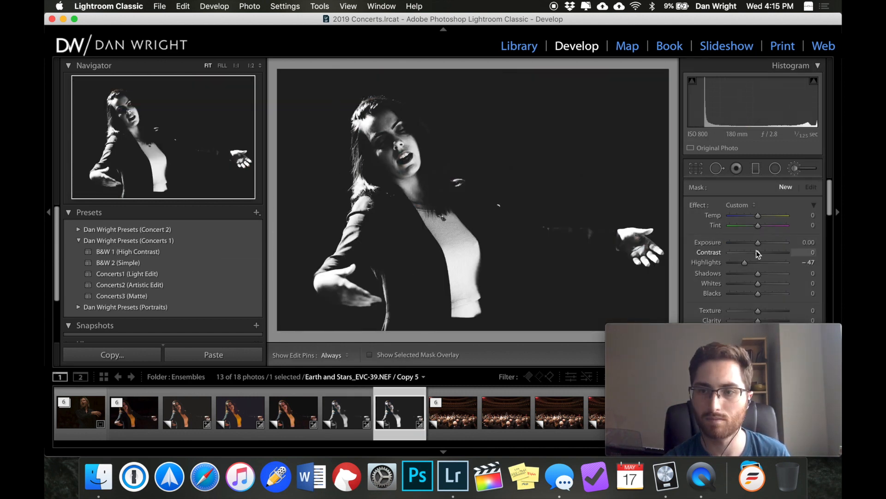
{"action": "left_click", "coordinate": [799, 167]}
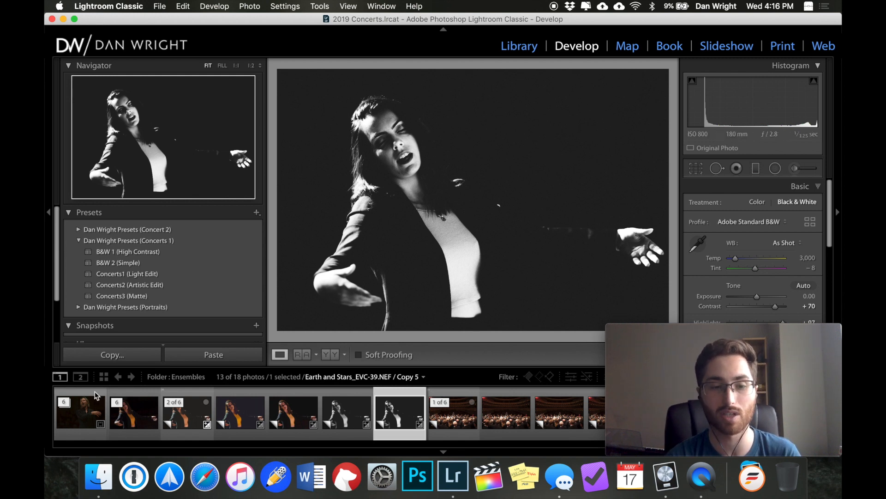
- Crop all six versions of the woman photo slightly tighter at once, keeping the original aspect ratio
{"action": "left_click", "coordinate": [133, 418]}
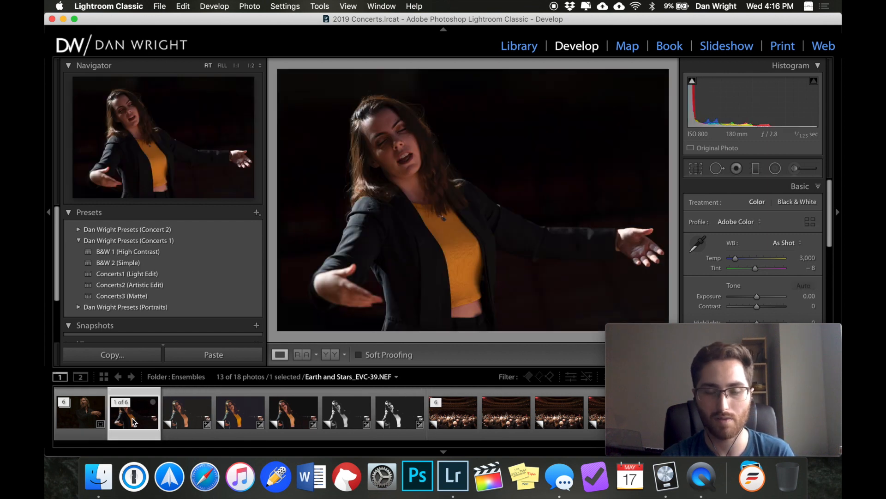
{"action": "left_click", "coordinate": [400, 412], "text": "shift"}
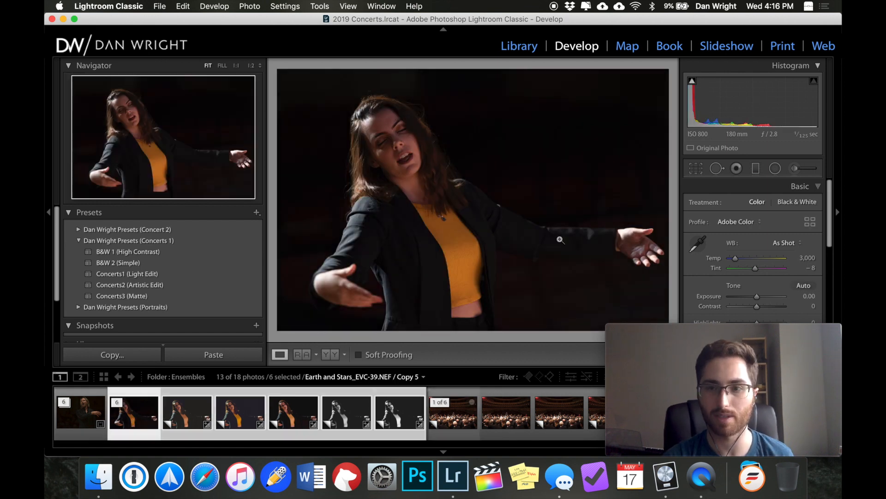
{"action": "key", "text": "r"}
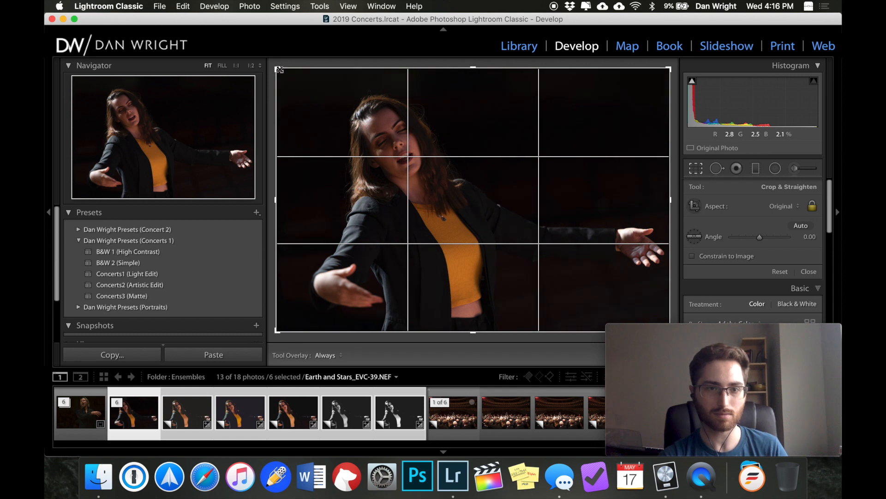
{"action": "left_click_drag", "start_coordinate": [280, 69], "coordinate": [291, 80]}
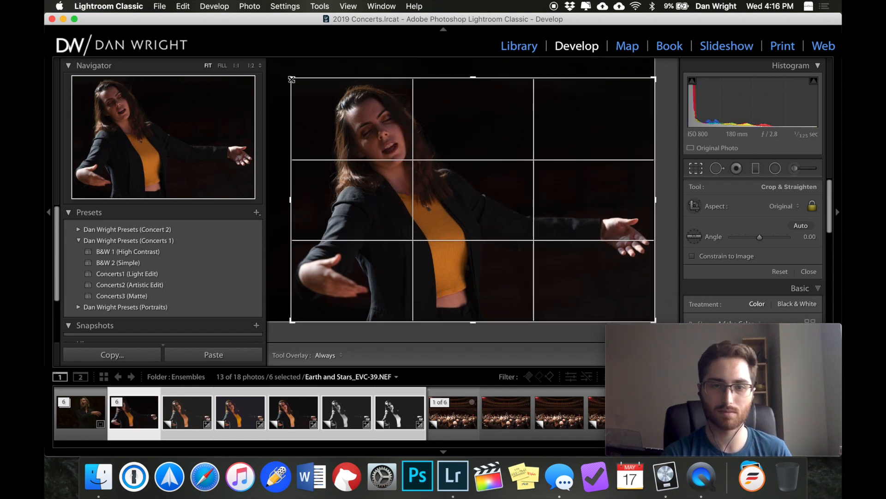
{"action": "key", "text": "Return"}
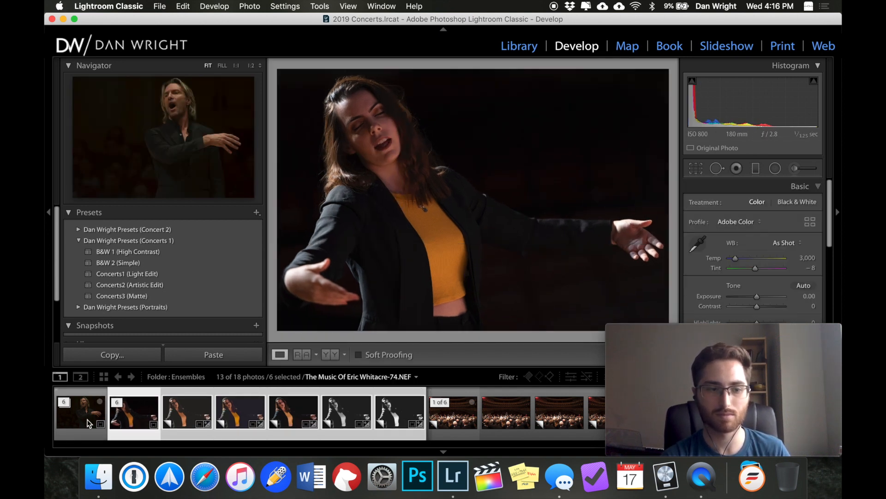
- Compare the unedited woman photo with each of its five preset copies in turn, and collapse its stack
{"action": "left_click", "coordinate": [119, 417], "text": "super"}
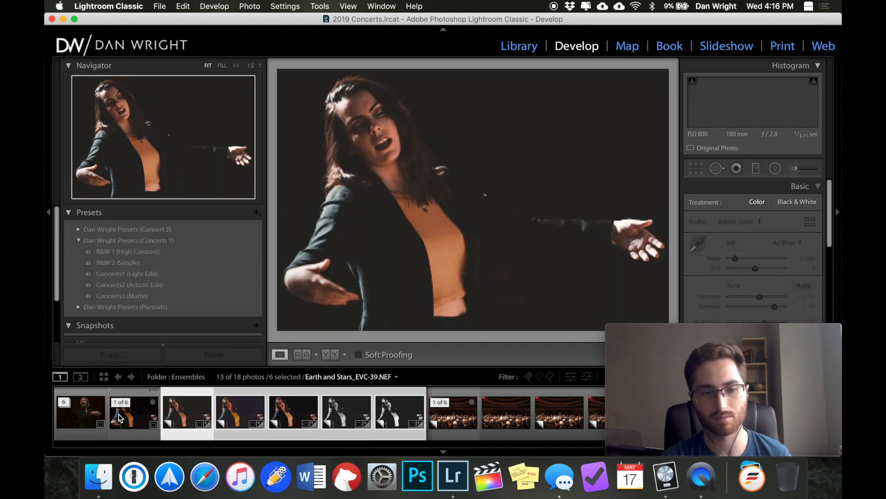
{"action": "left_click", "coordinate": [119, 418]}
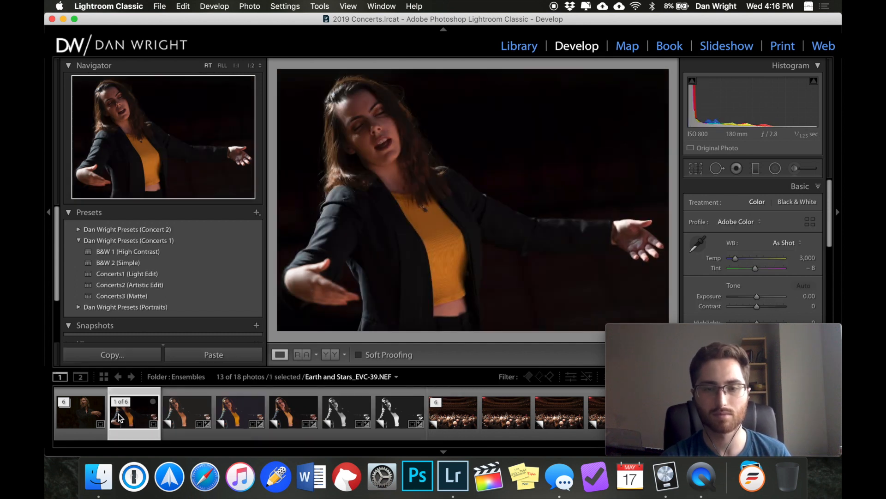
{"action": "key", "text": "Right"}
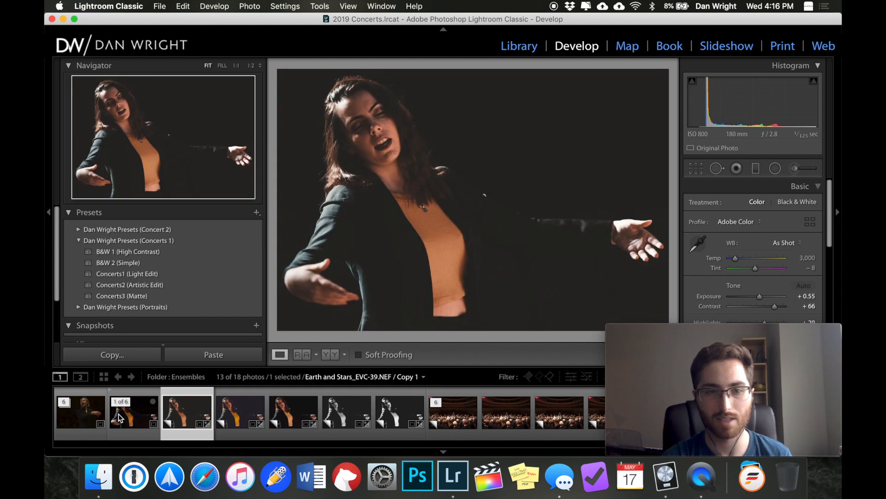
{"action": "key", "text": "Right"}
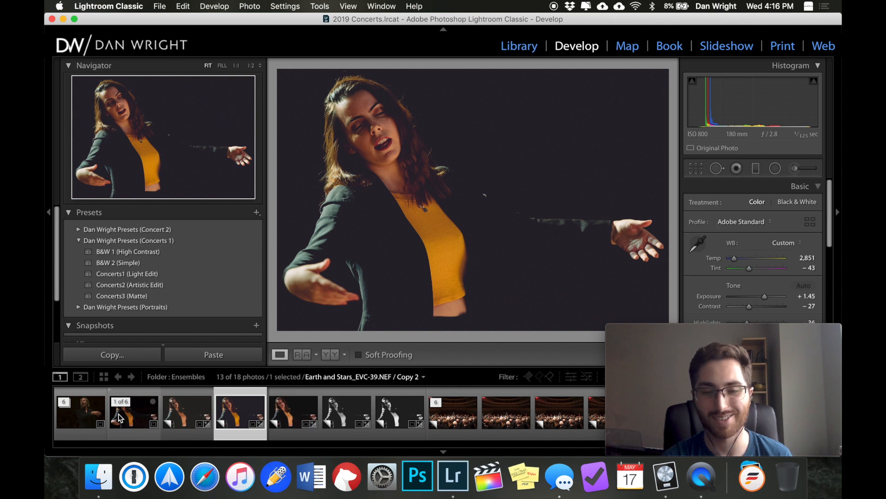
{"action": "key", "text": "Right"}
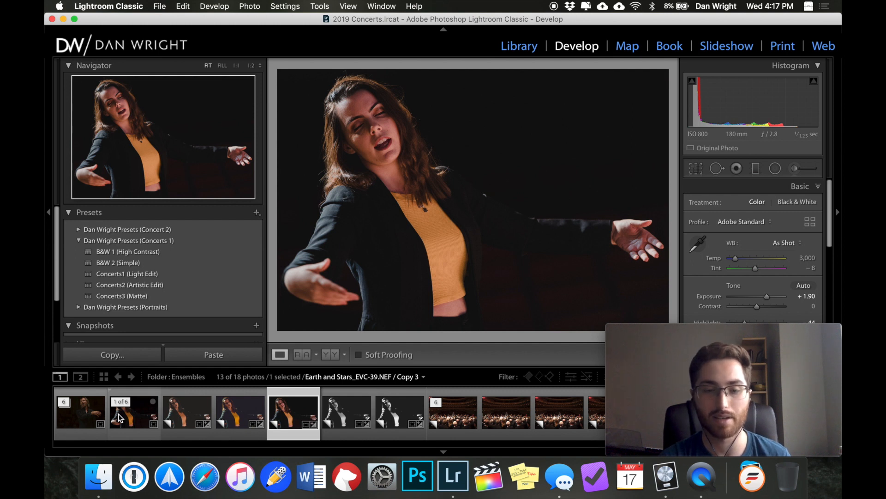
{"action": "key", "text": "Right"}
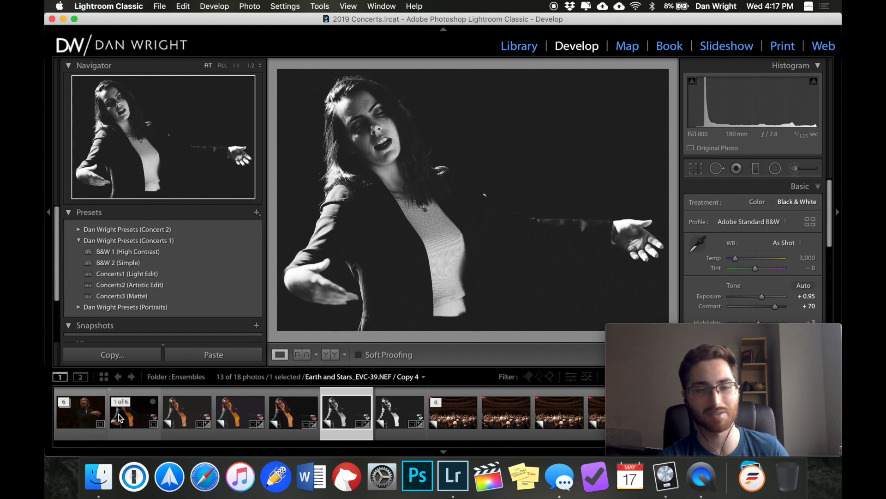
{"action": "key", "text": "Right"}
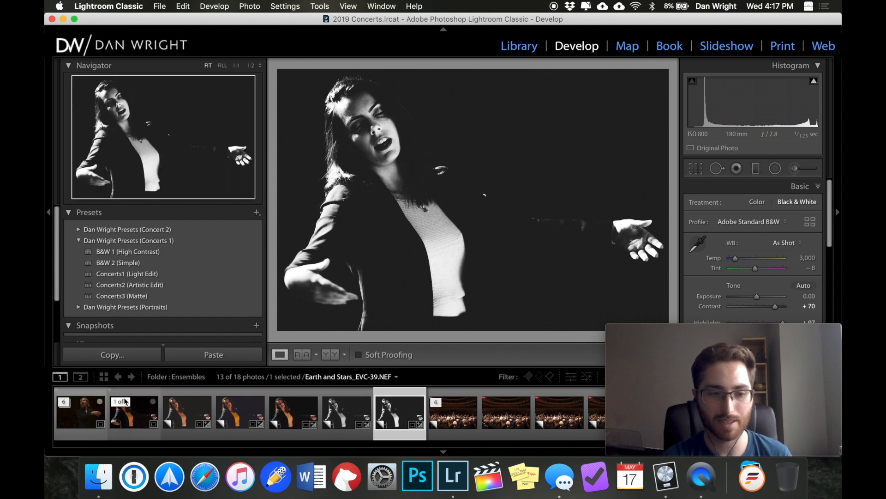
{"action": "left_click", "coordinate": [125, 401]}
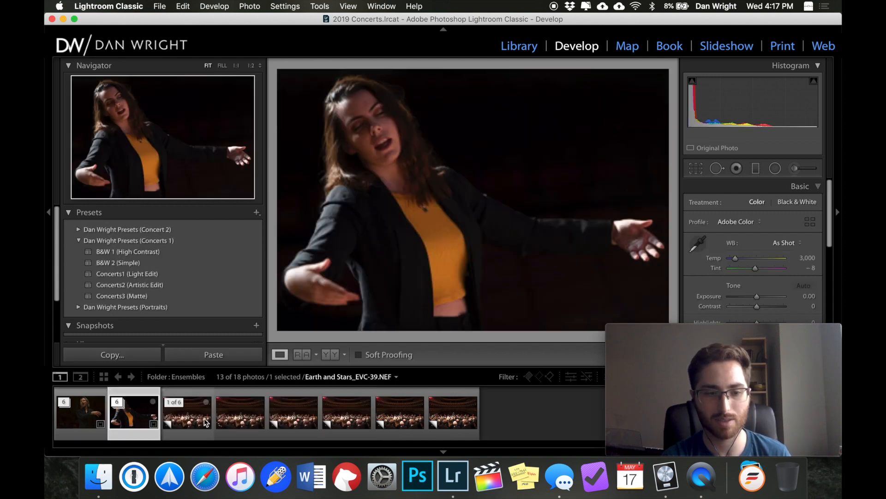
- Apply the Concerts3 (Matte) preset to the second version of the orchestra photo, with Exposure at +0.55
{"action": "left_click", "coordinate": [207, 422]}
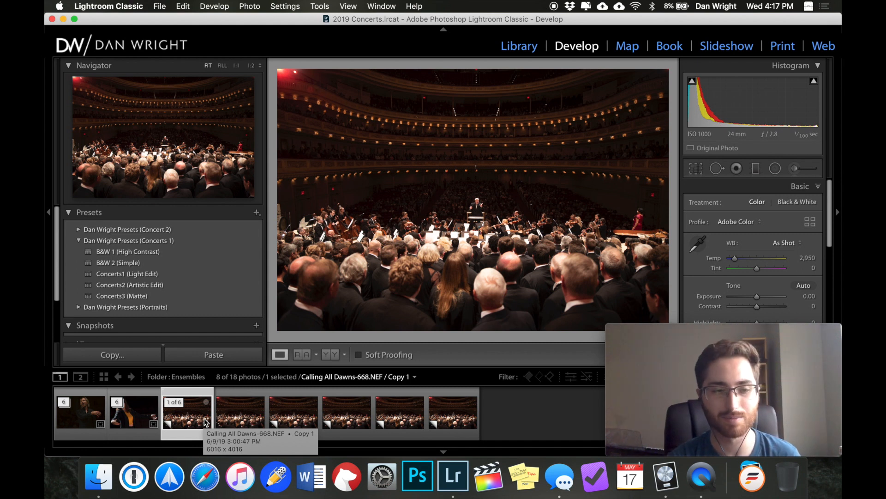
{"action": "left_click", "coordinate": [240, 412]}
{"action": "left_click", "coordinate": [172, 296]}
{"action": "left_click_drag", "start_coordinate": [757, 297], "coordinate": [761, 297]}
- Apply the Concerts2 (Artistic Edit) preset to the third version of the orchestra photo and set Tint to −18
{"action": "left_click", "coordinate": [293, 412]}
{"action": "left_click", "coordinate": [204, 287]}
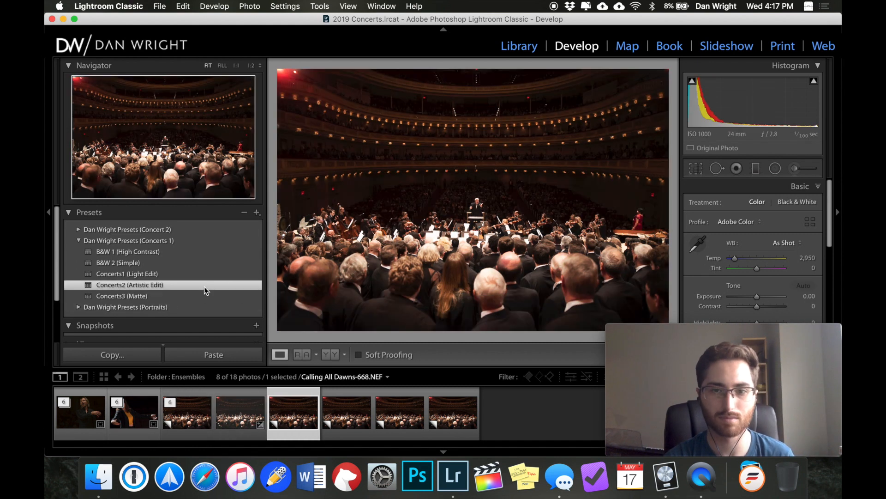
{"action": "left_click", "coordinate": [808, 268]}
{"action": "key", "text": "Down"}
{"action": "key", "text": "Down"}
{"action": "key", "text": "Down"}
{"action": "key", "text": "Down"}
{"action": "key", "text": "Down"}
{"action": "key", "text": "Down"}
{"action": "key", "text": "Down"}
{"action": "key", "text": "Down"}
{"action": "key", "text": "Down"}
{"action": "key", "text": "Down"}
{"action": "key", "text": "Down"}
{"action": "key", "text": "Down"}
{"action": "key", "text": "Down"}
{"action": "key", "text": "Down"}
{"action": "key", "text": "Down"}
{"action": "key", "text": "Down"}
{"action": "key", "text": "Down"}
{"action": "key", "text": "Down"}
- Set the white balance Temp of the orchestra photo's third version to 2,550
{"action": "left_click", "coordinate": [807, 258]}
{"action": "key", "text": "Down"}
{"action": "key", "text": "Down"}
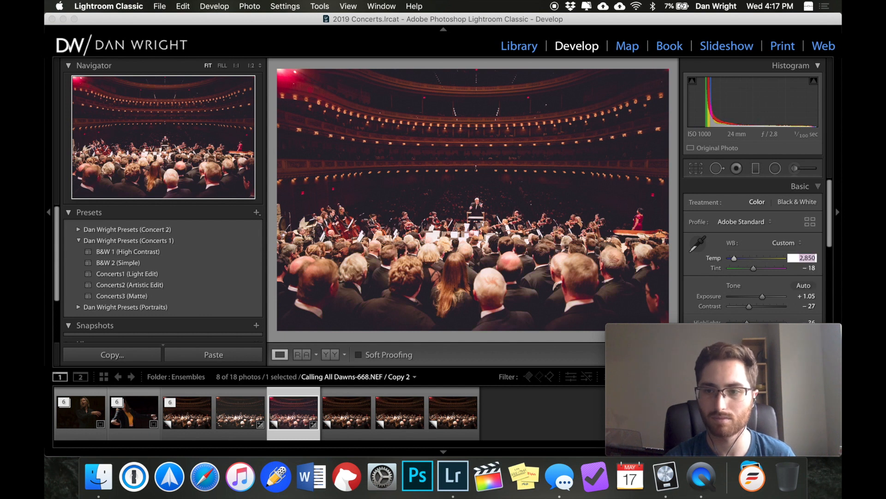
{"action": "key", "text": "Down"}
{"action": "key", "text": "Down"}
{"action": "key", "text": "Up"}
{"action": "key", "text": "Return"}
- Apply the Concerts1 (Light Edit) preset to the fourth version of the orchestra photo and set Exposure to +1.50
{"action": "left_click", "coordinate": [346, 412]}
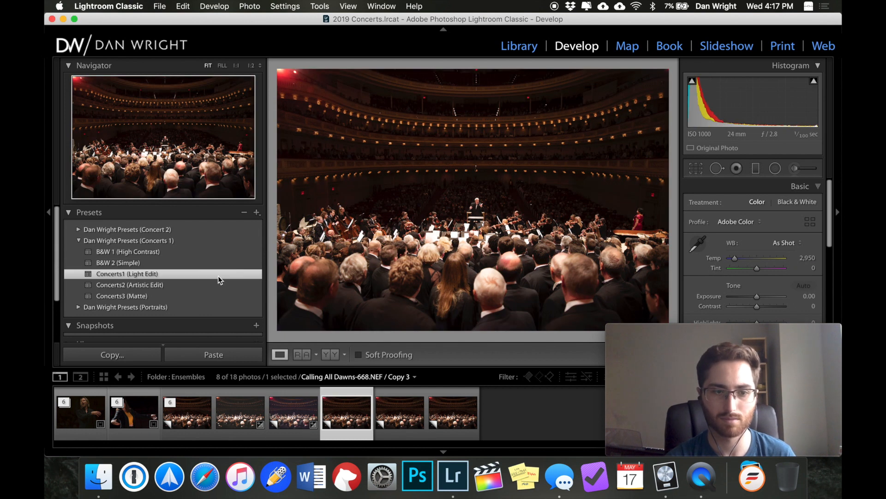
{"action": "left_click", "coordinate": [218, 276]}
{"action": "left_click_drag", "start_coordinate": [743, 297], "coordinate": [768, 302]}
- Apply B&W 2 (Simple) to the orchestra photo's fifth version and B&W 1 (High Contrast) to its last, with the last one's Highlights at +39
{"action": "key", "text": "Right"}
{"action": "left_click", "coordinate": [188, 263]}
{"action": "key", "text": "Right"}
{"action": "left_click", "coordinate": [190, 251]}
{"action": "scroll", "coordinate": [757, 290], "scroll_direction": "down", "scroll_amount": 1}
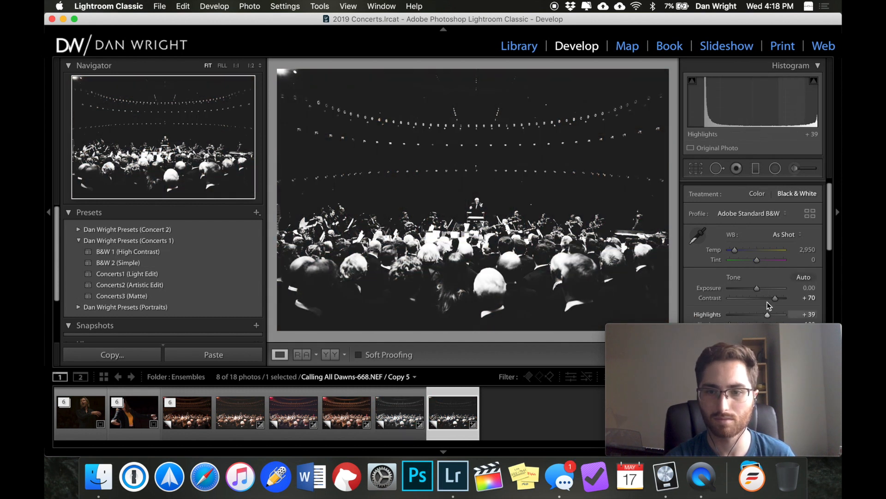
- Compare the unedited orchestra photo with each of its five preset versions in turn
{"action": "left_click", "coordinate": [201, 406]}
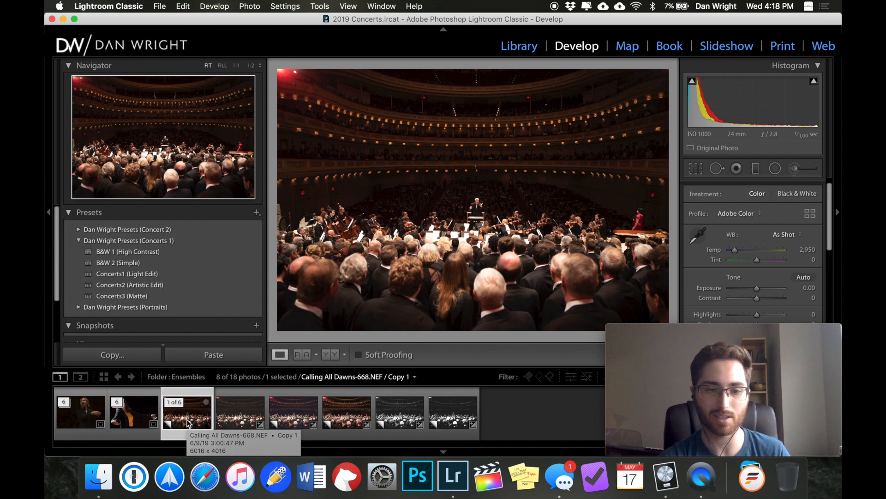
{"action": "key", "text": "Right"}
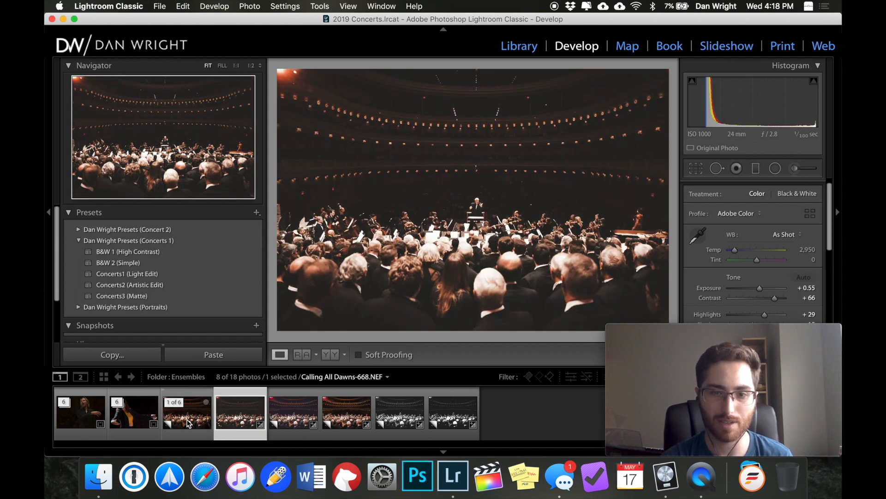
{"action": "key", "text": "Right"}
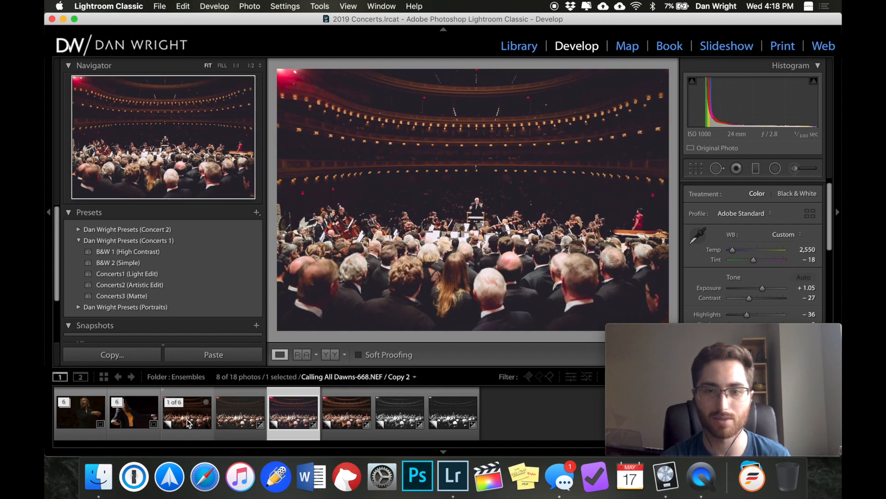
{"action": "key", "text": "Right"}
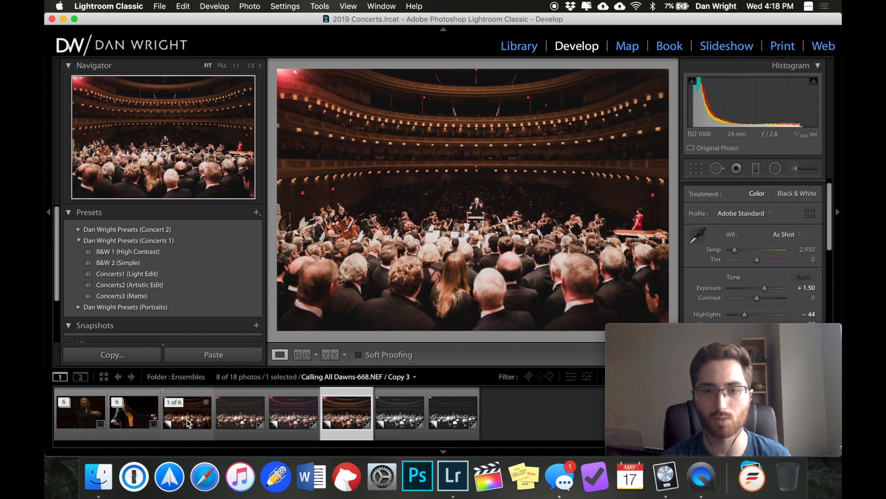
{"action": "key", "text": "Right"}
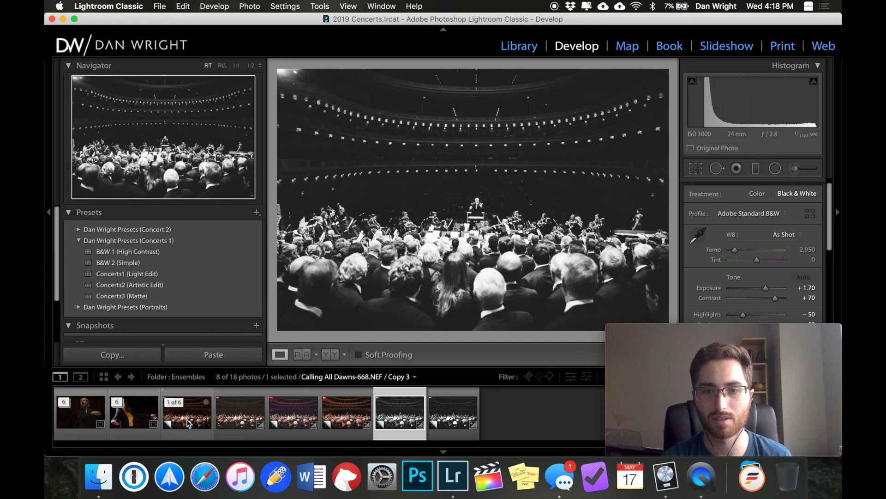
{"action": "key", "text": "Right"}
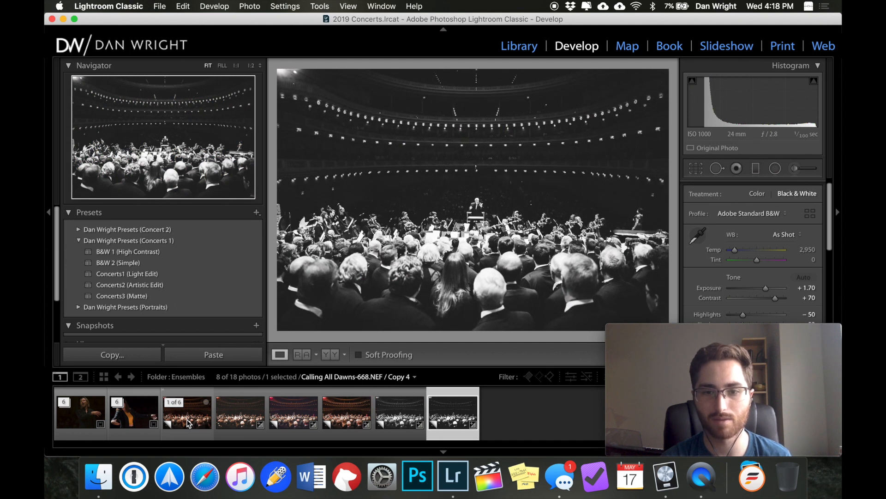